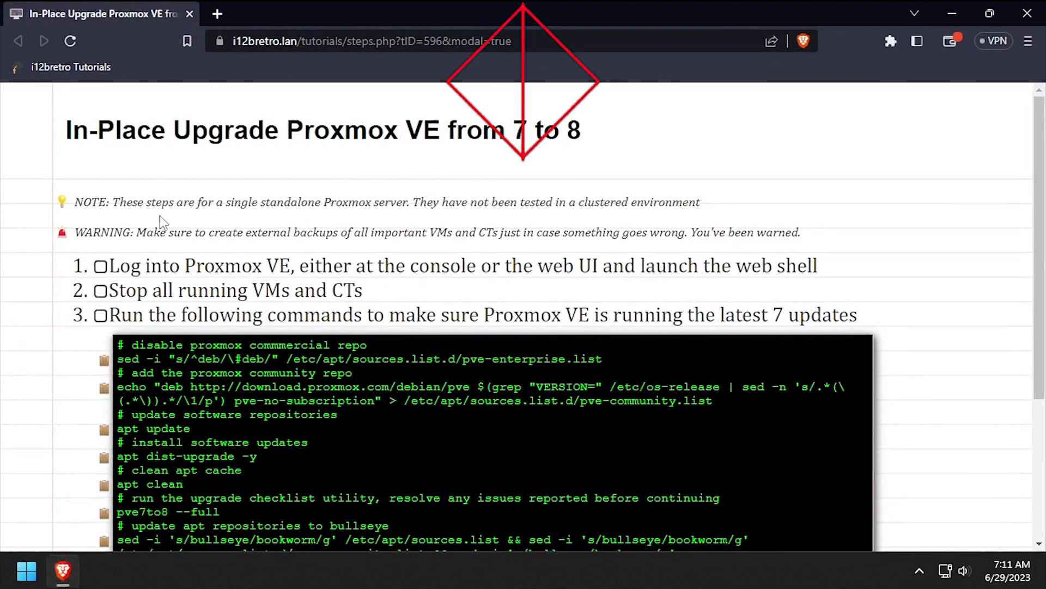
Open a new blank tab beside the Proxmox 7-to-8 upgrade tutorial
click(217, 15)
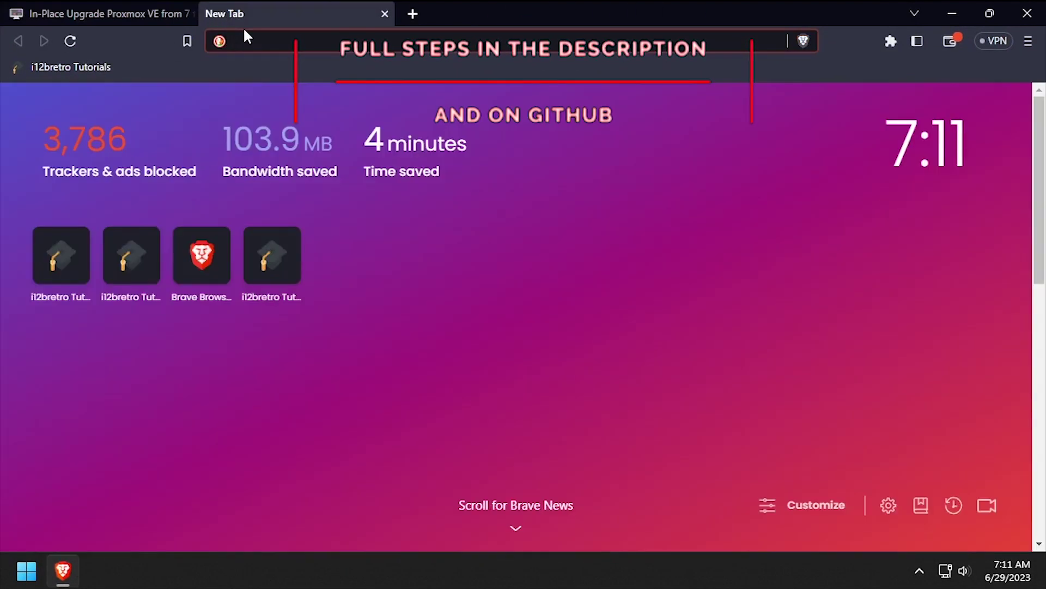
text(https://)
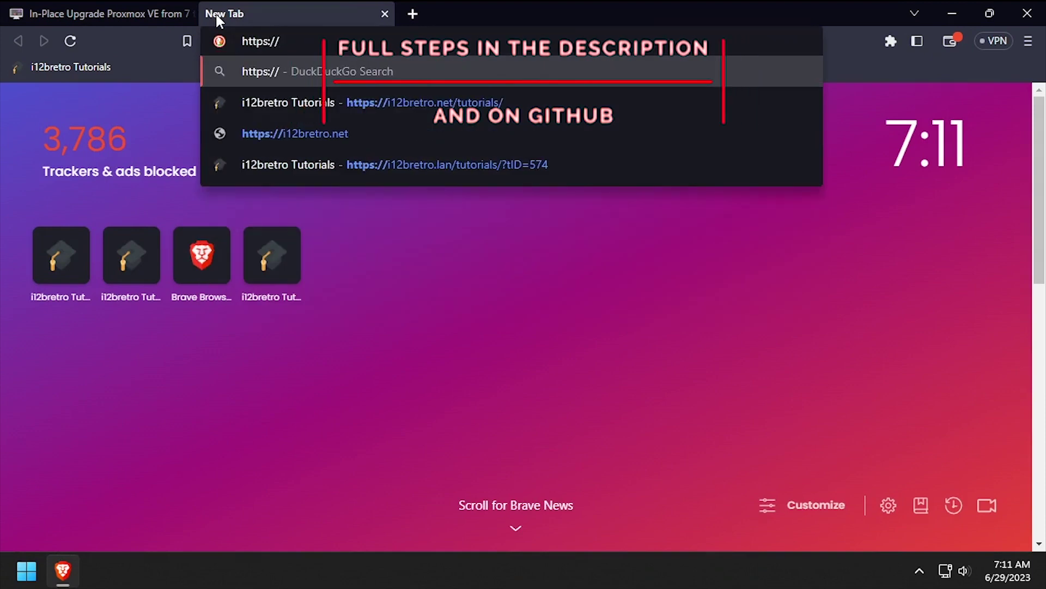
text(vm.i12bretro.local)
Log into the Proxmox 7.4 web UI as root and launch the vm node's shell
key(Return)
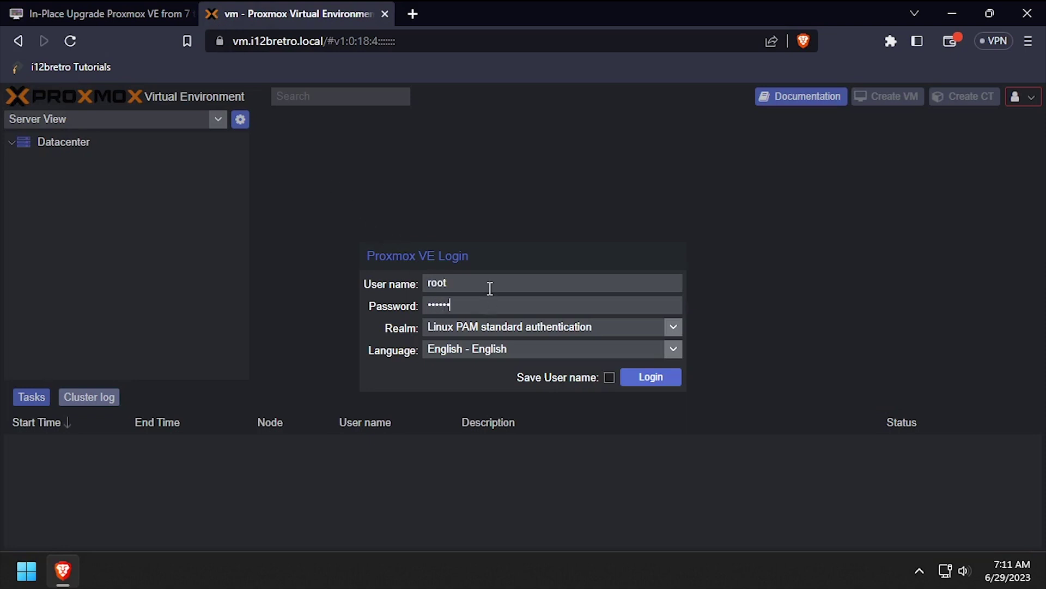
key(Return)
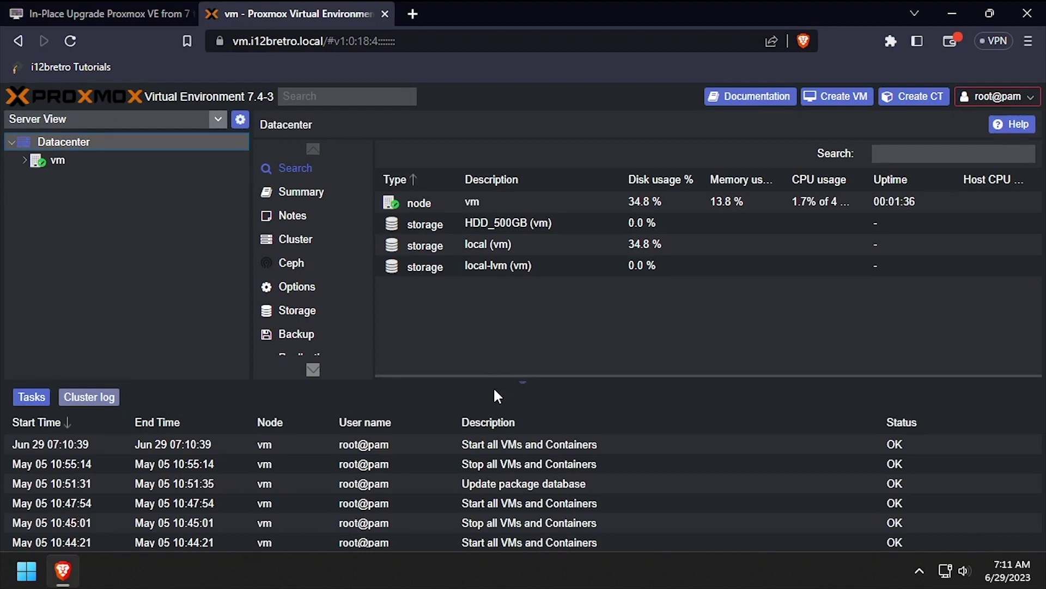
click(521, 380)
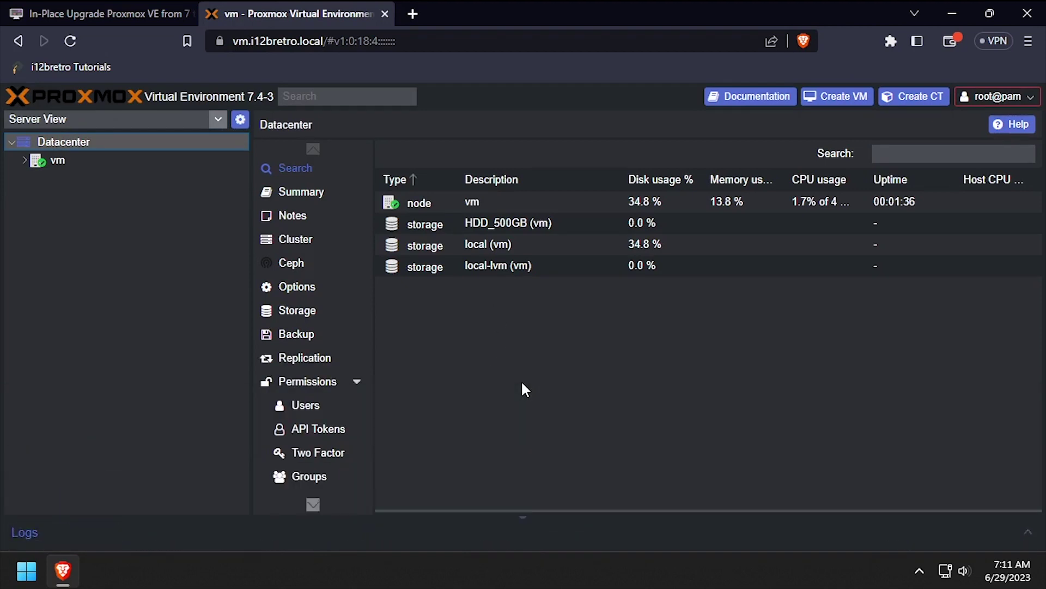
click(48, 162)
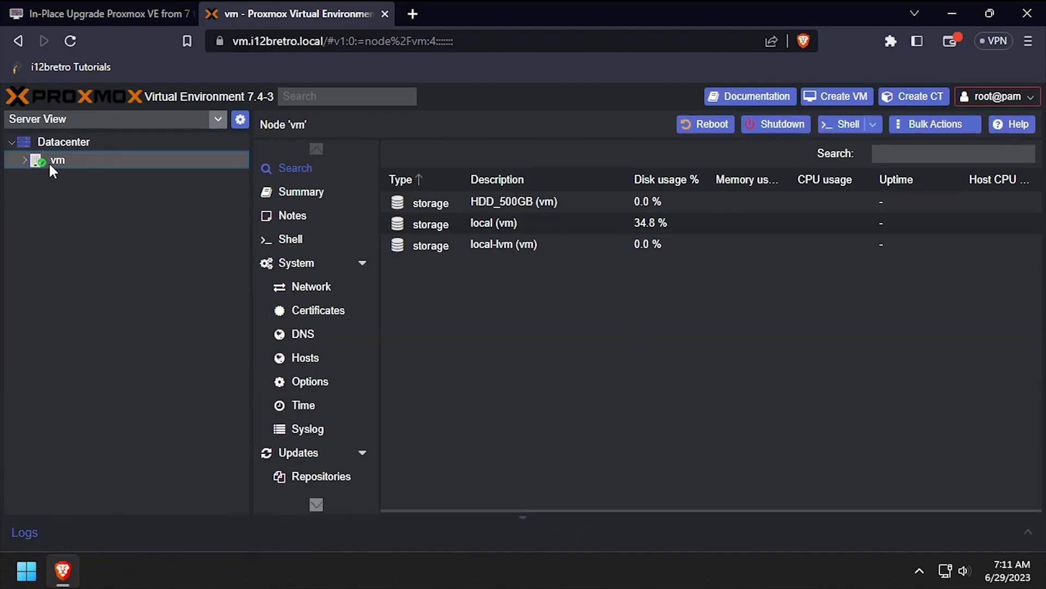
click(26, 162)
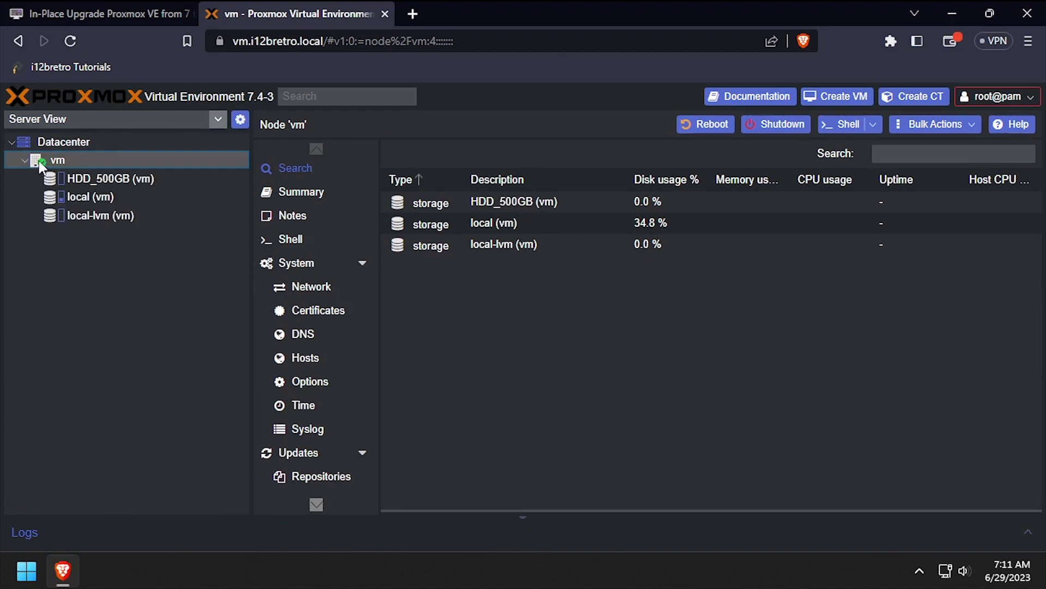
click(297, 244)
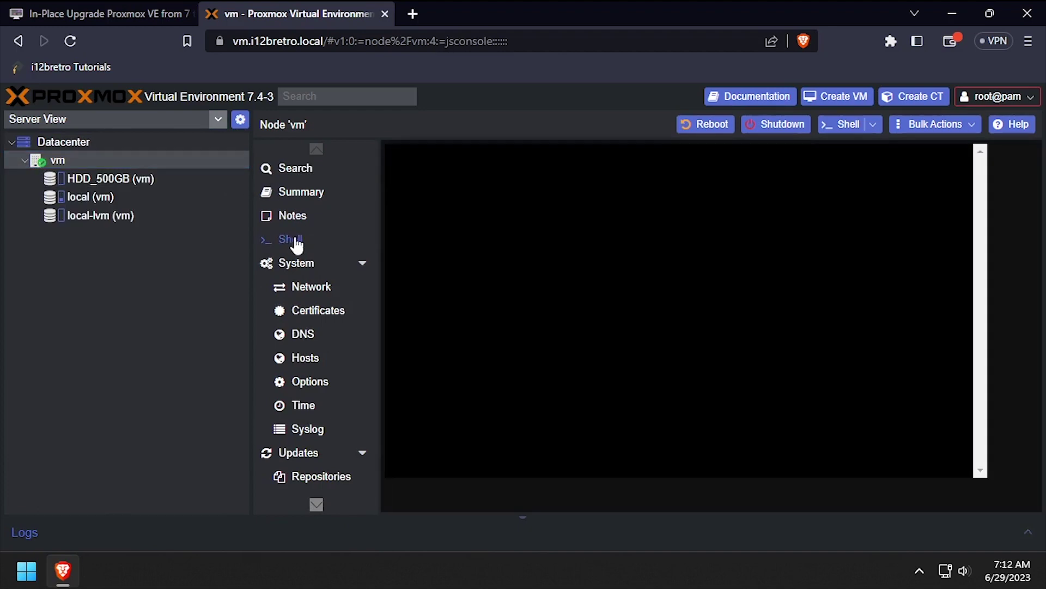
click(60, 8)
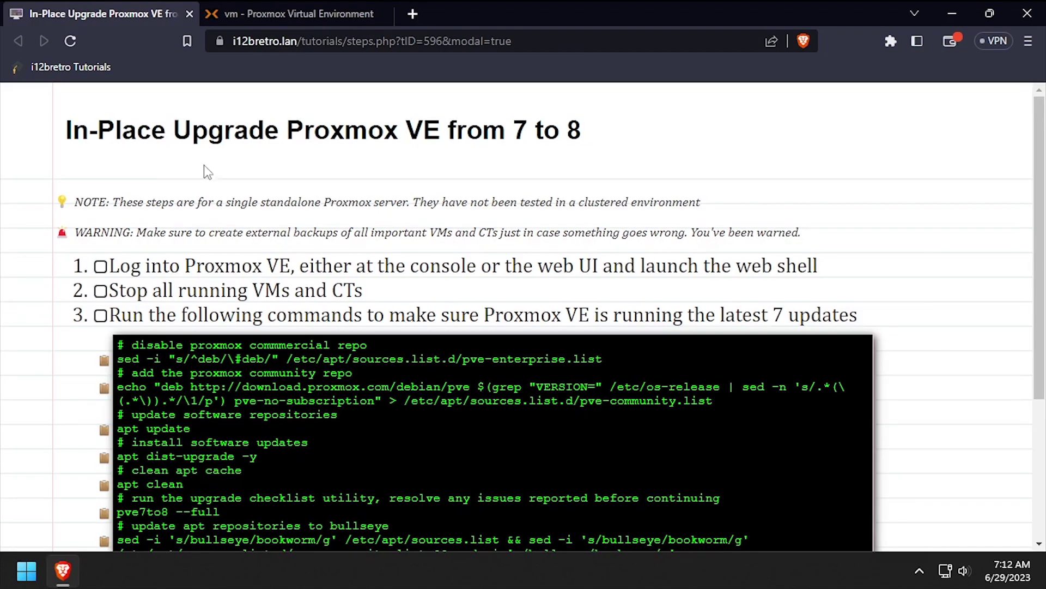
scroll(215, 174, down, 1)
drag(377, 210, 127, 211)
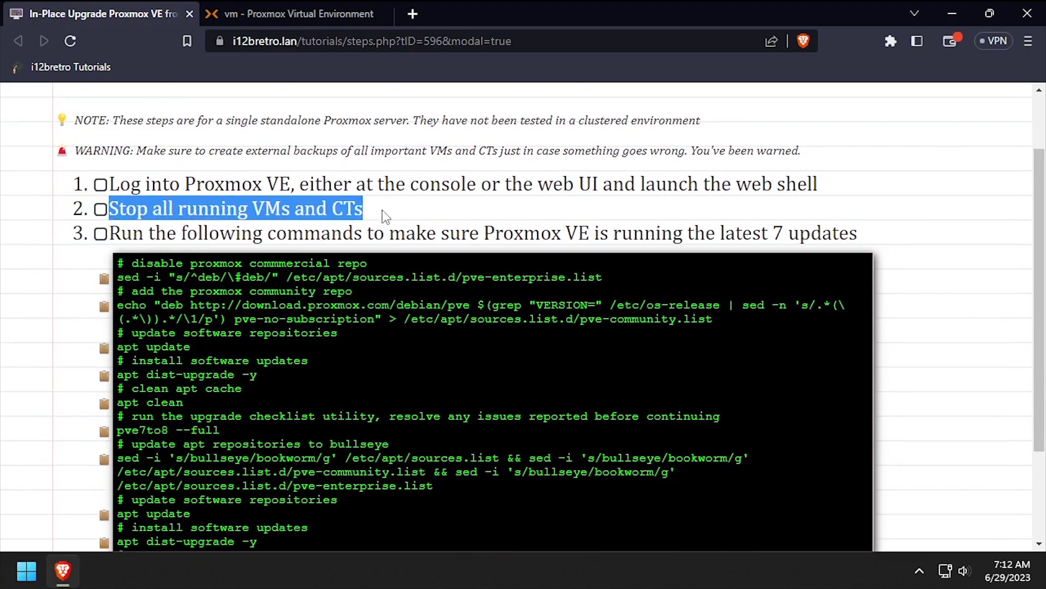
Copy the tutorial's sed command disabling the commercial repo and open a standalone Proxmox console
click(411, 212)
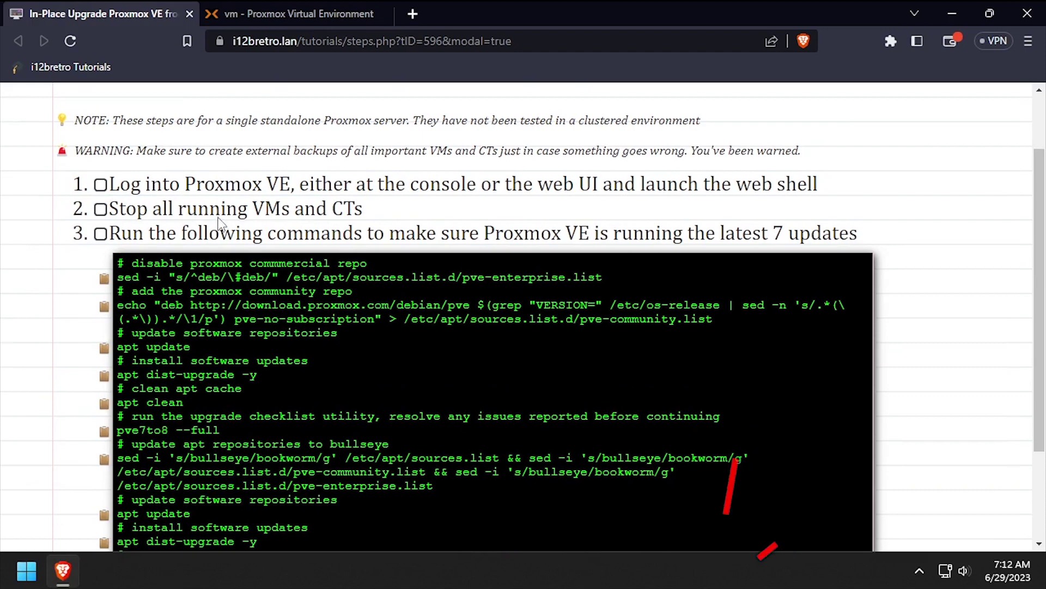
scroll(217, 221, down, 1)
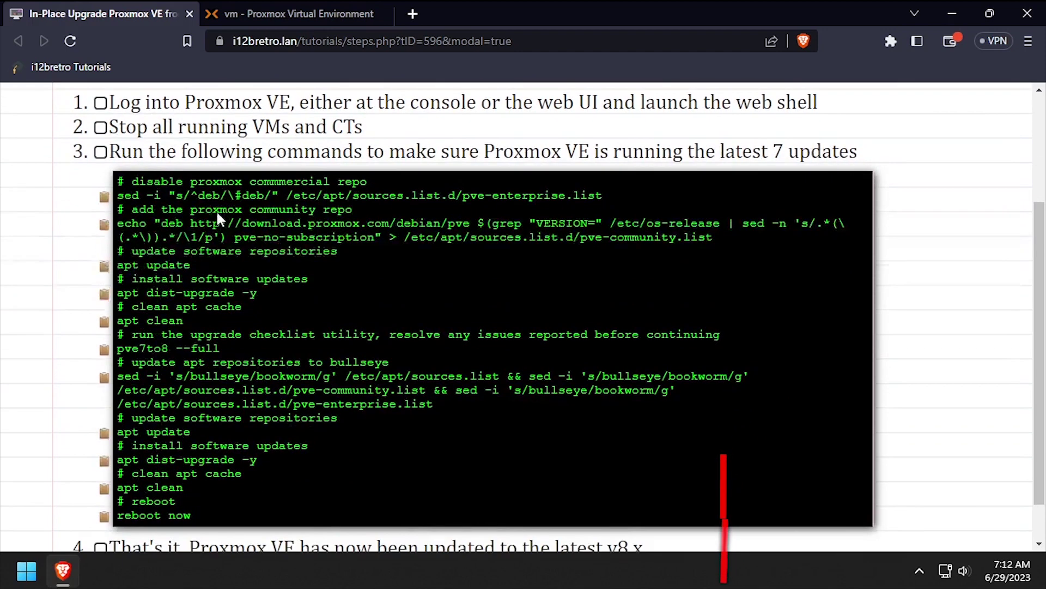
click(104, 197)
click(264, 19)
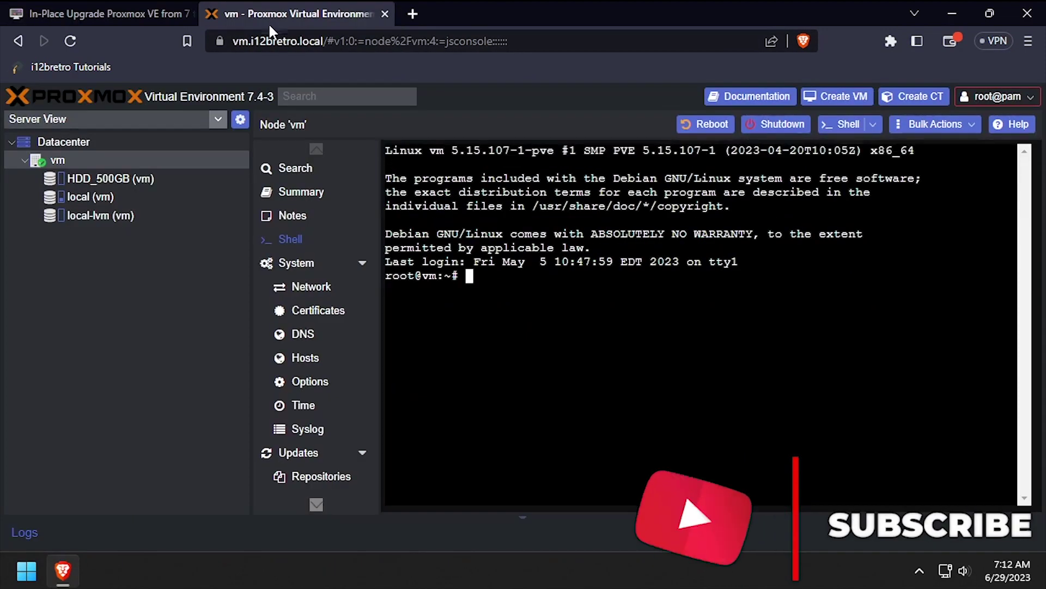
click(848, 124)
Disable the enterprise repository by running the copied sed command in the console
click(61, 11)
right_click(622, 249)
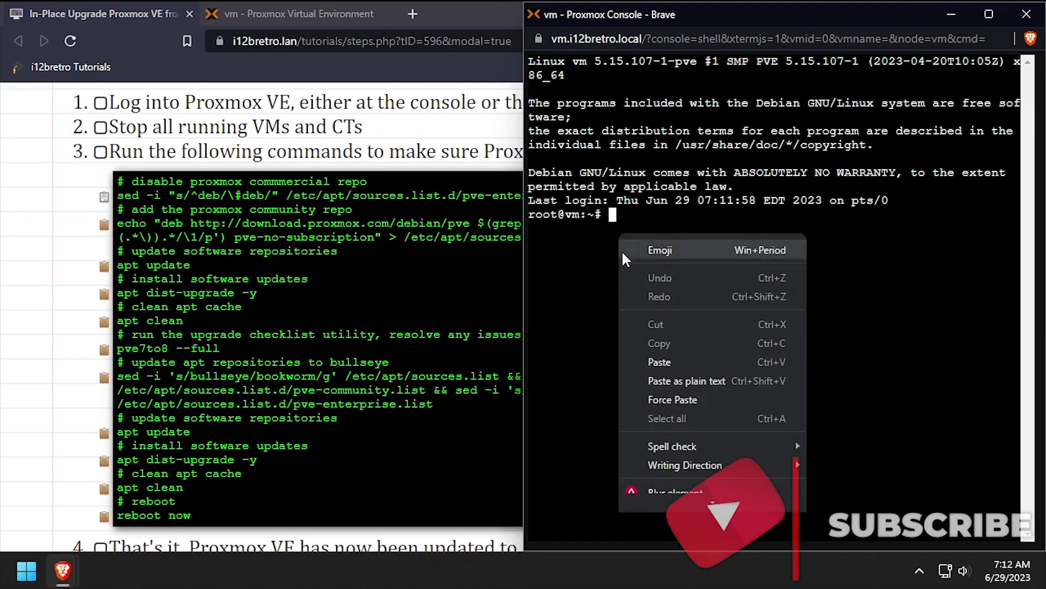
click(632, 362)
key(Return)
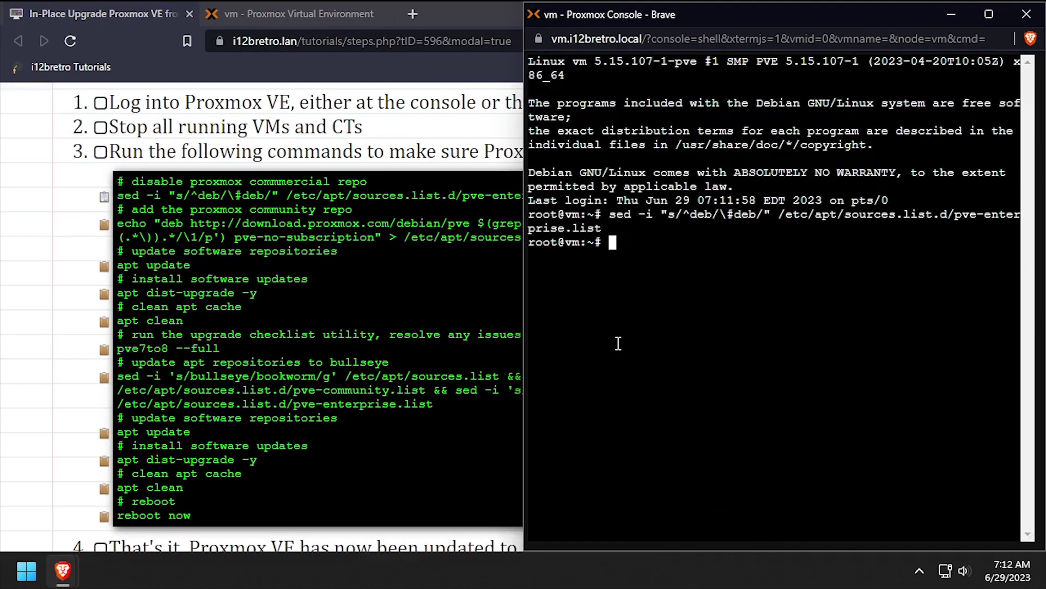
Add the no-subscription community repository by running the tutorial's echo command
click(104, 224)
click(626, 327)
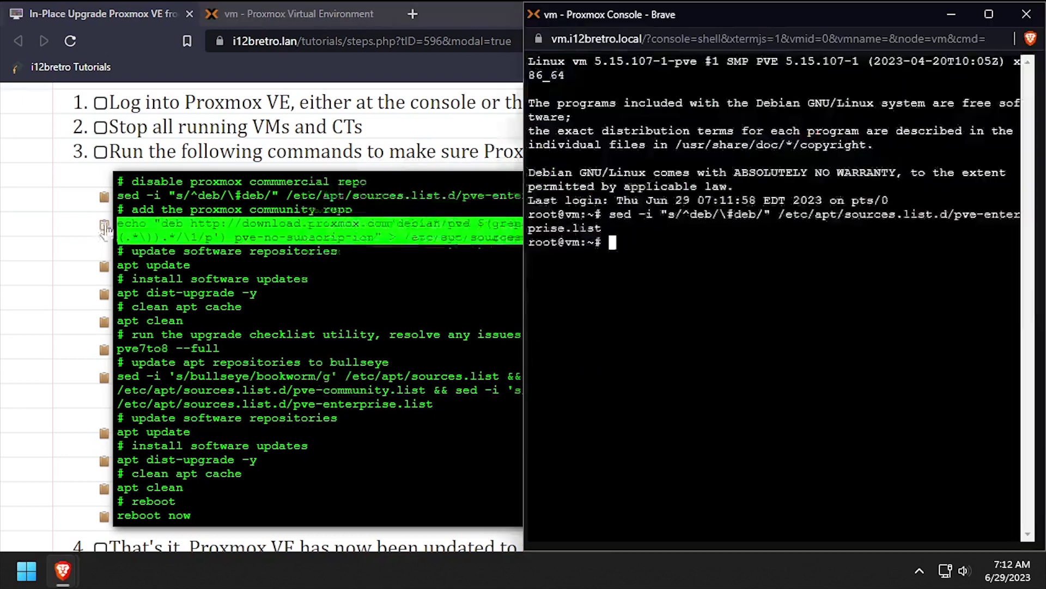
right_click(625, 327)
click(687, 204)
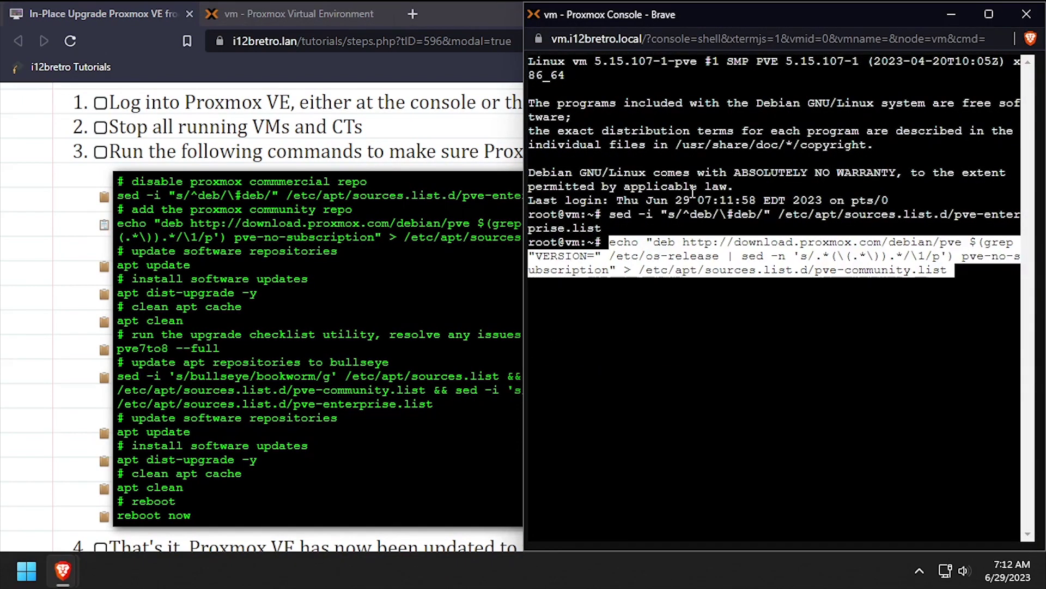
key(Return)
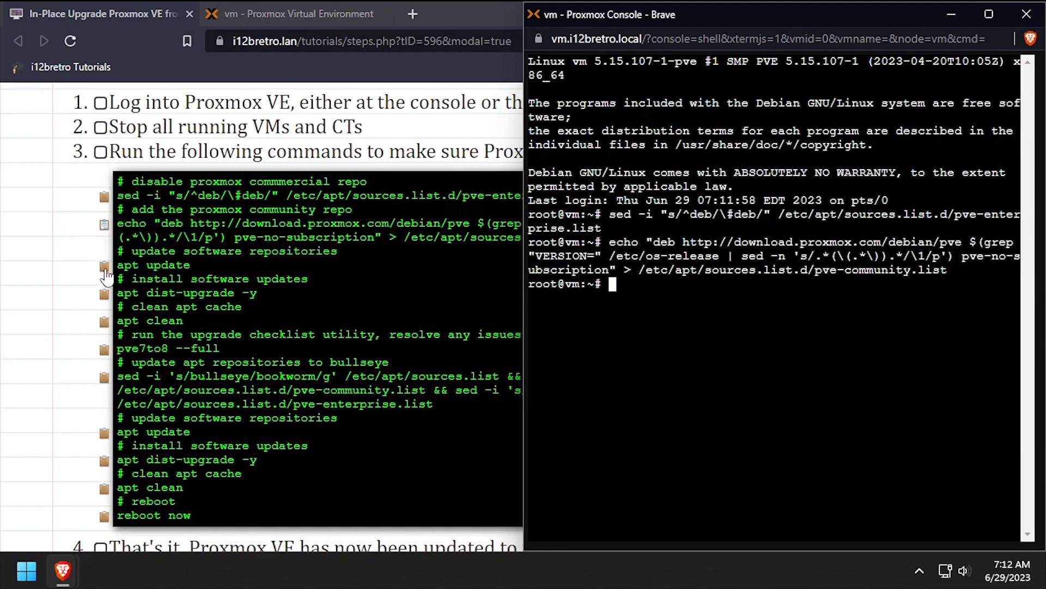
click(104, 266)
Refresh the package lists with apt update in the console
click(614, 427)
right_click(613, 427)
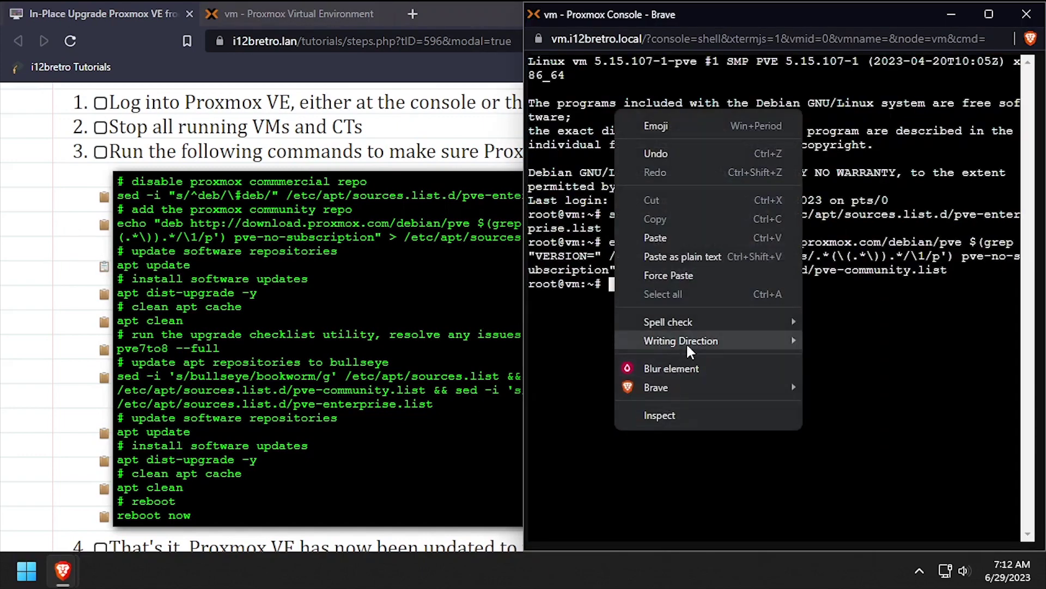
click(701, 238)
key(Return)
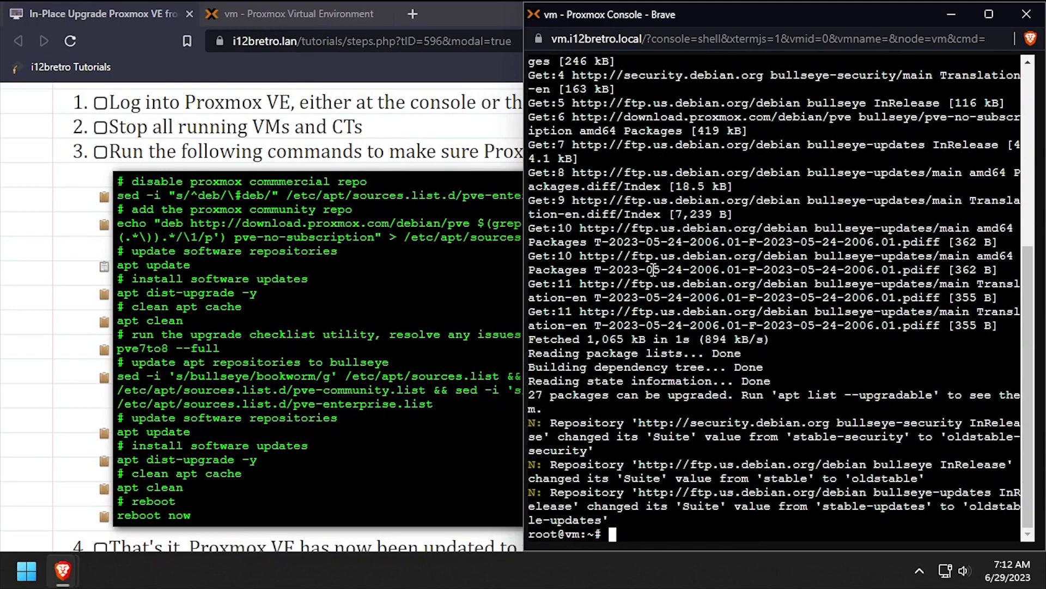
Install the pending 7.4 updates with apt dist-upgrade -y and close the console
click(107, 292)
click(635, 294)
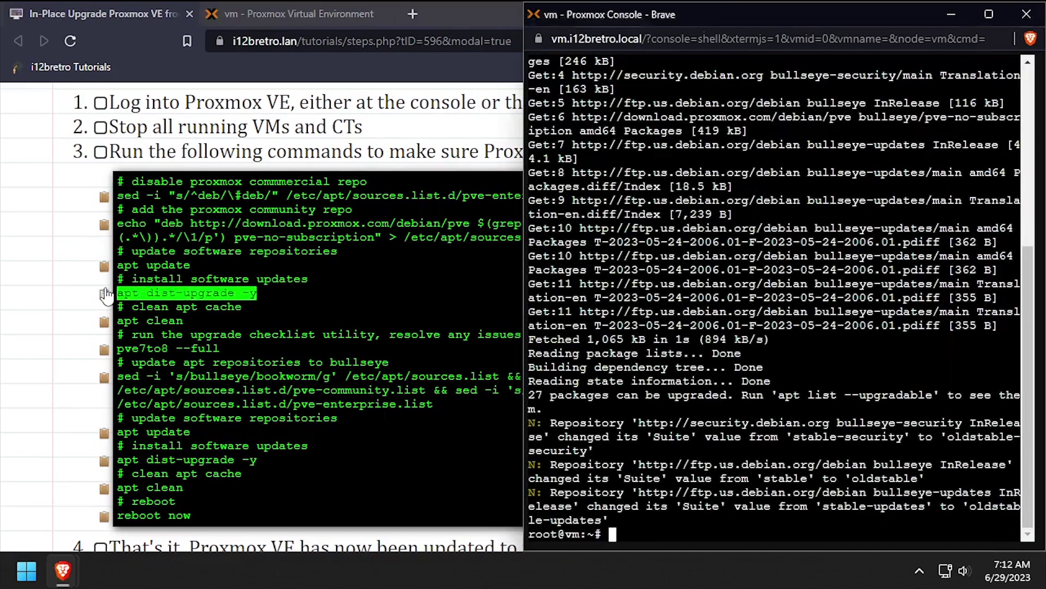
right_click(635, 295)
click(656, 169)
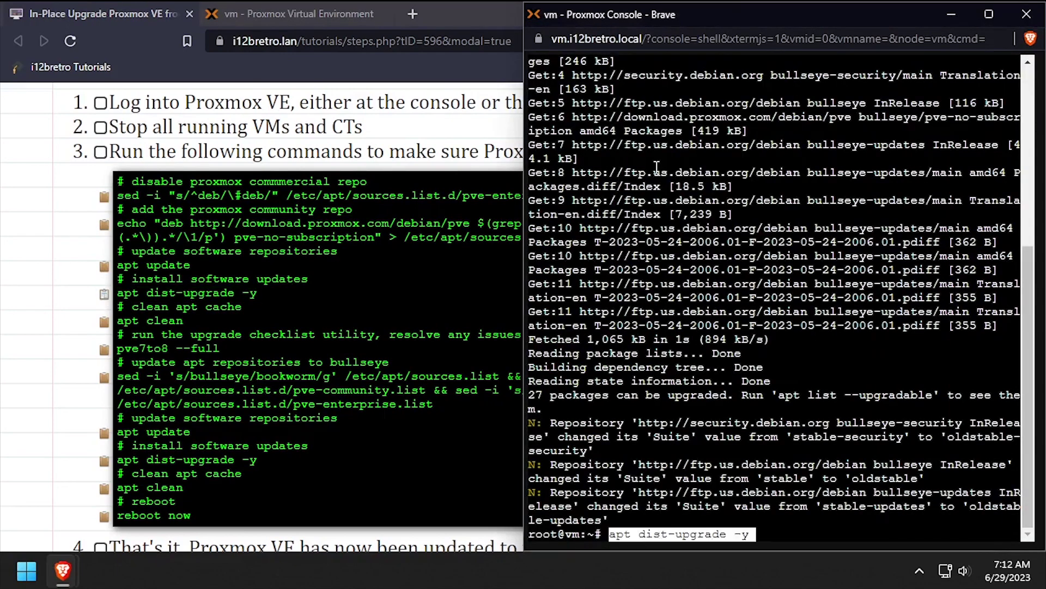
key(Return)
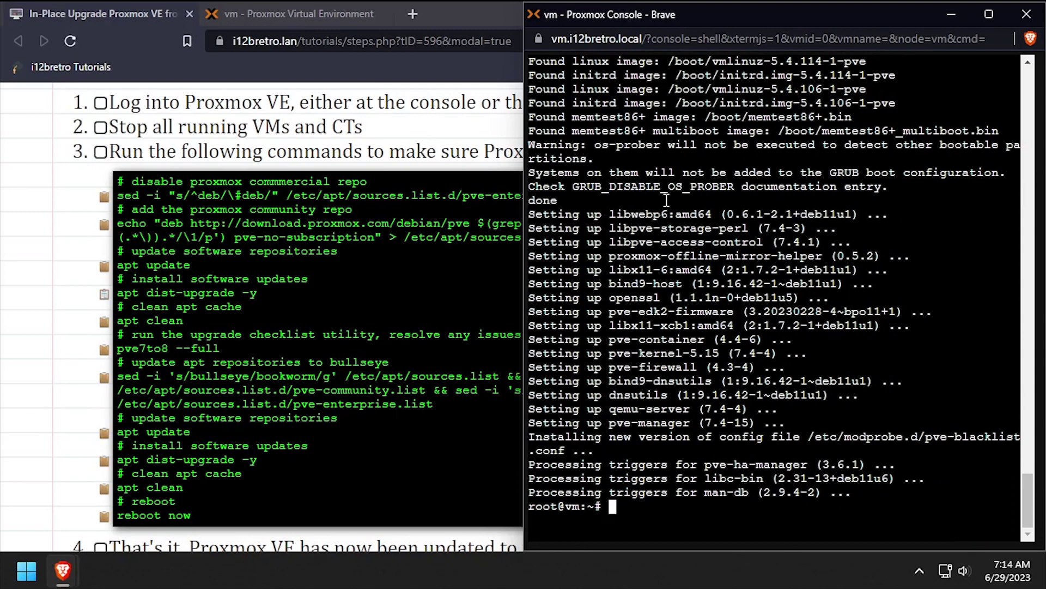
click(321, 15)
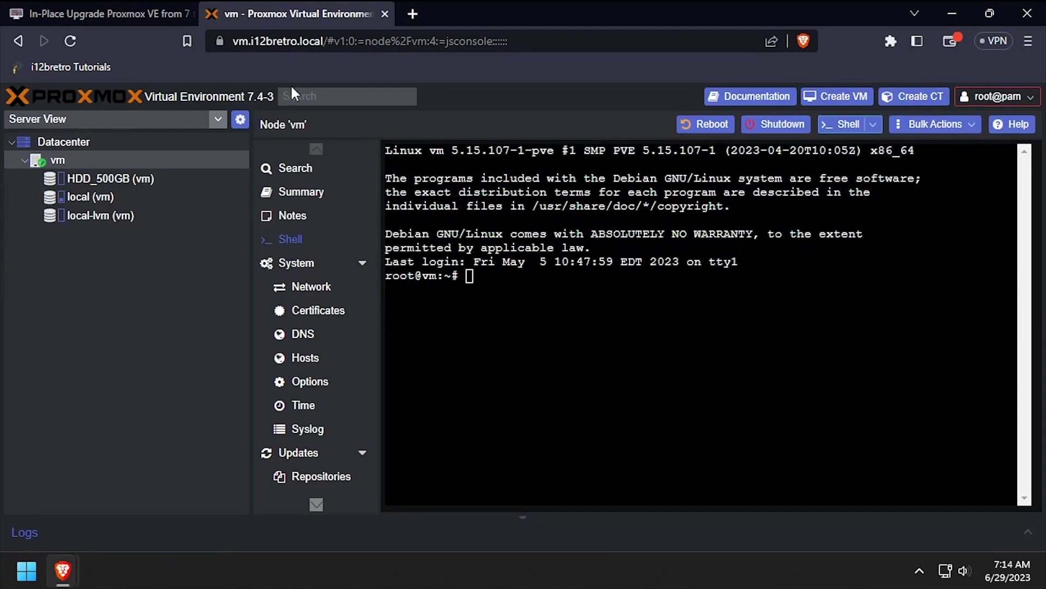
Reload the web UI and confirm the vm node summary shows pve-manager 7.4-15
click(70, 41)
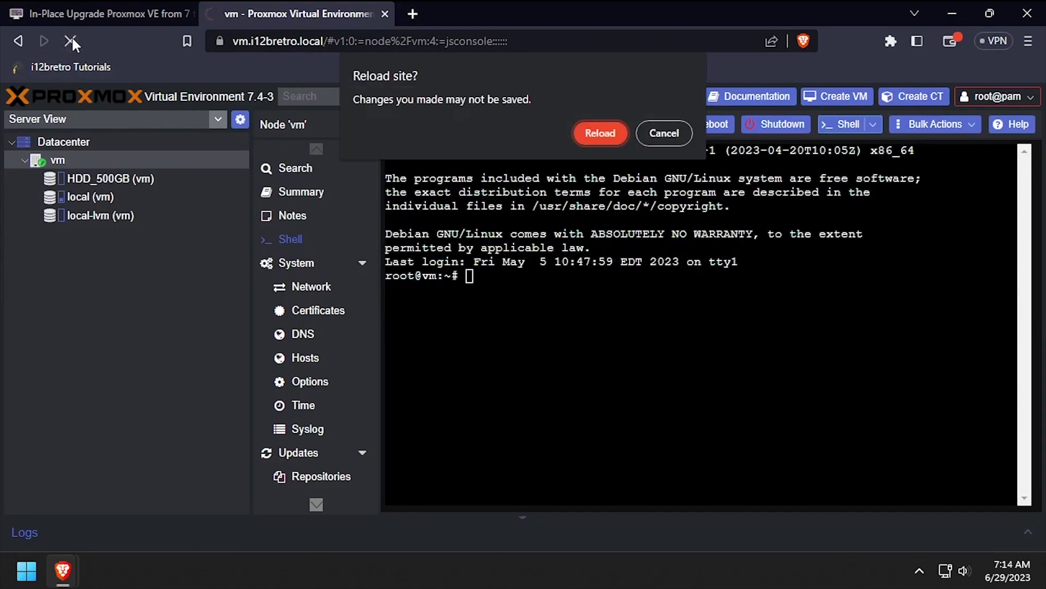
click(610, 139)
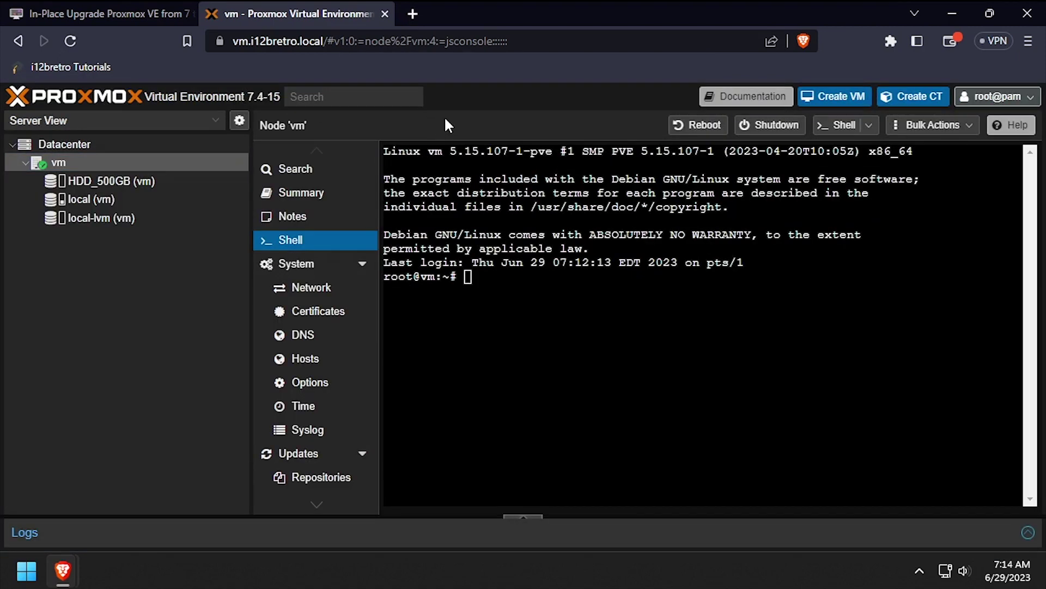
click(304, 197)
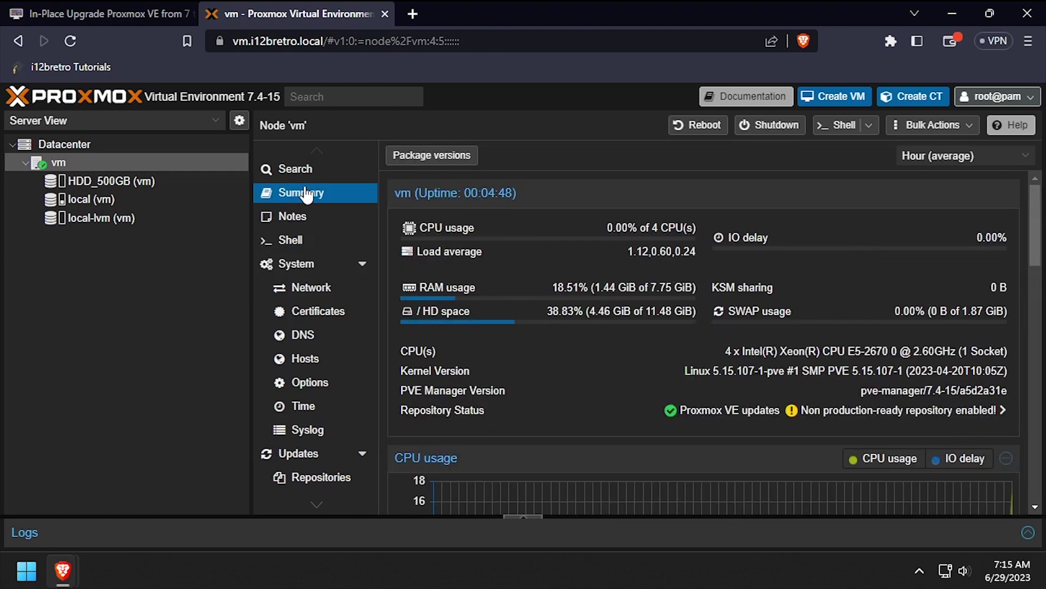
double_click(940, 390)
click(865, 401)
click(128, 10)
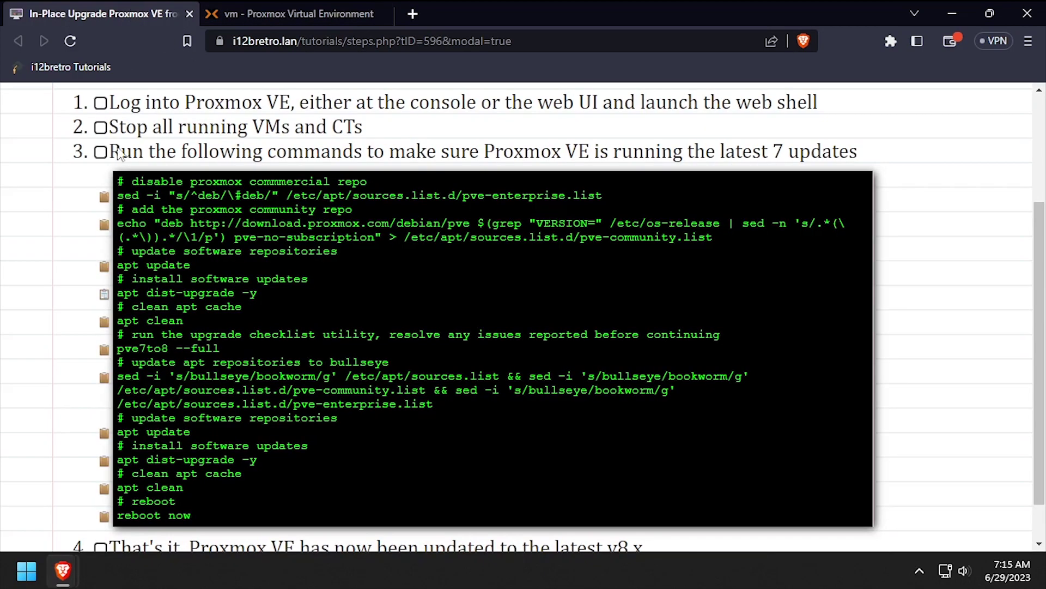
scroll(104, 275, down, 1)
Clear the console output and run apt clean
click(104, 272)
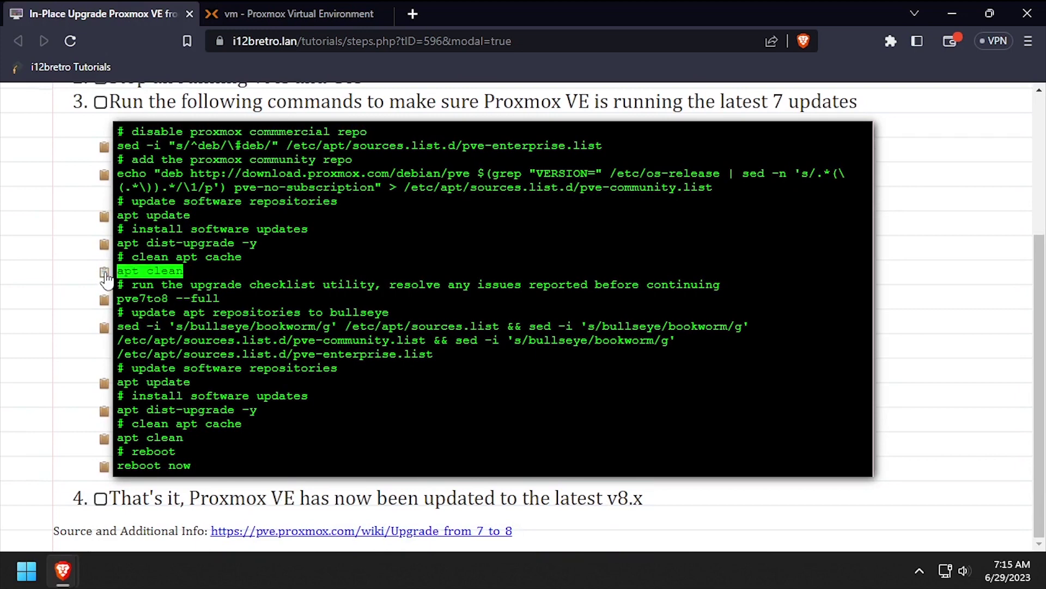
key(alt+Tab)
text(clear)
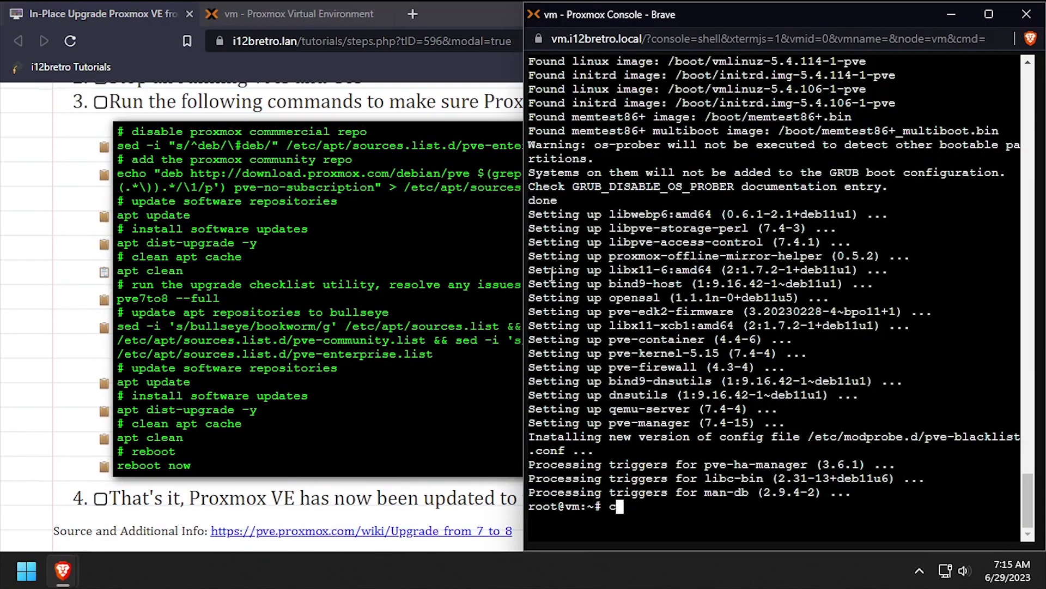
key(Return)
key(ctrl+v)
key(Return)
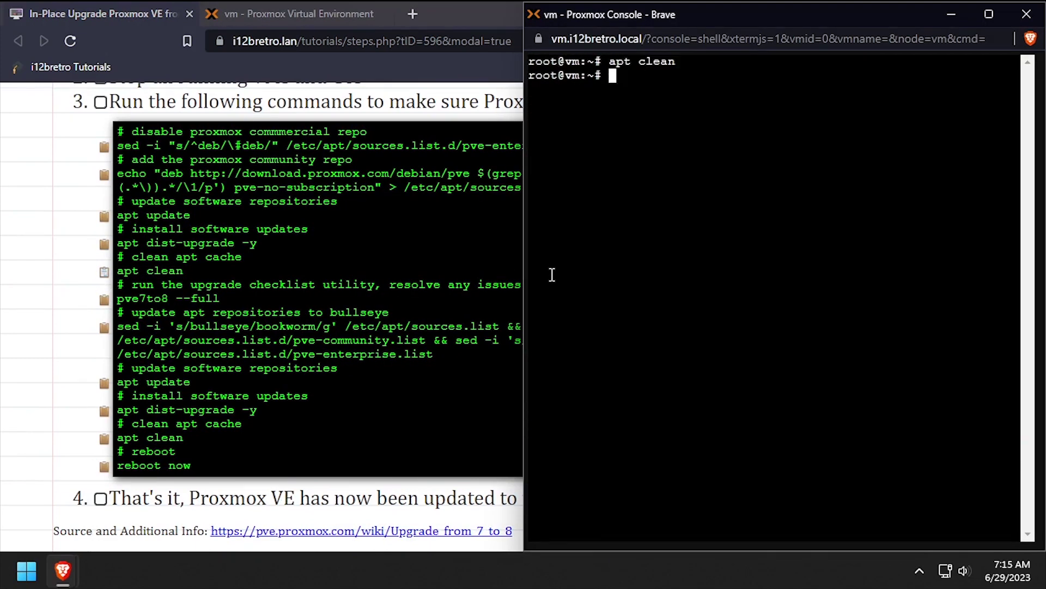
Run pve7to8 --full: 30 checks, 24 passed, 5 skipped, 1 warning, 0 failures
click(104, 299)
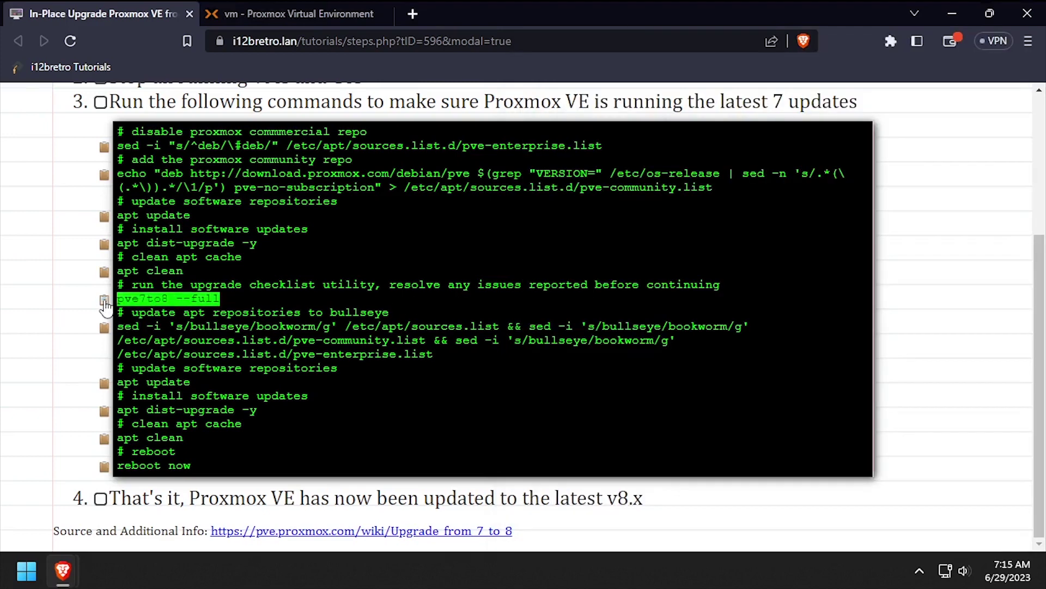
key(alt+Tab)
key(ctrl+v)
key(Return)
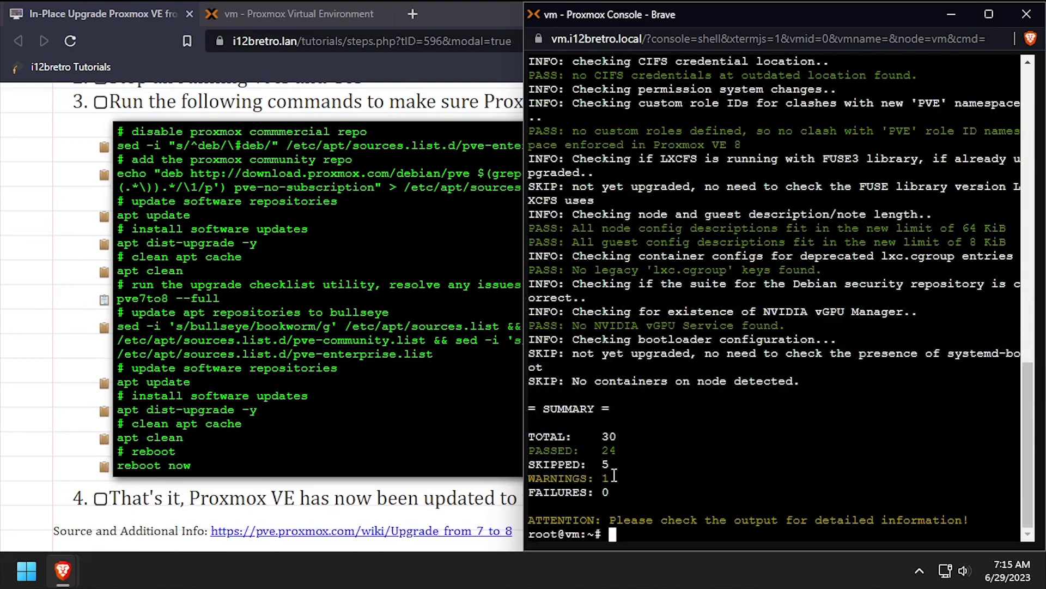
drag(606, 479, 533, 477)
scroll(590, 409, up, 5)
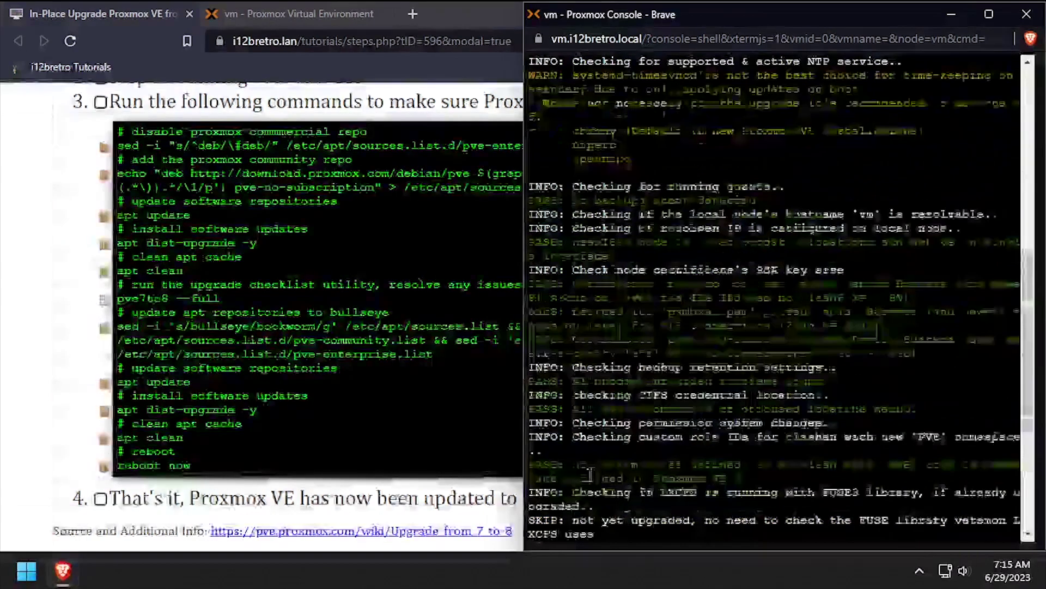
scroll(602, 257, up, 5)
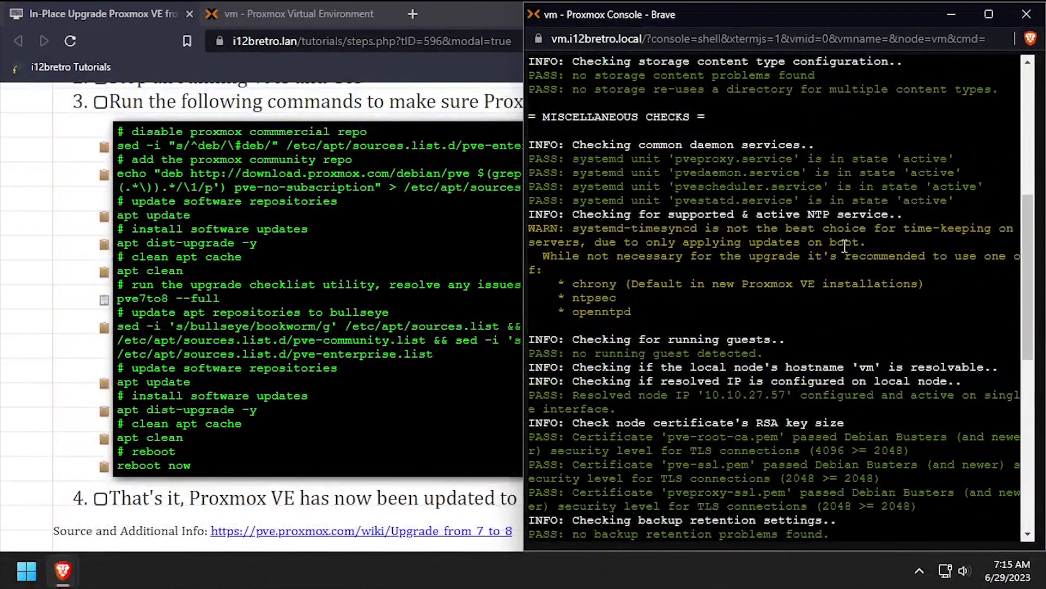
scroll(747, 336, down, 3)
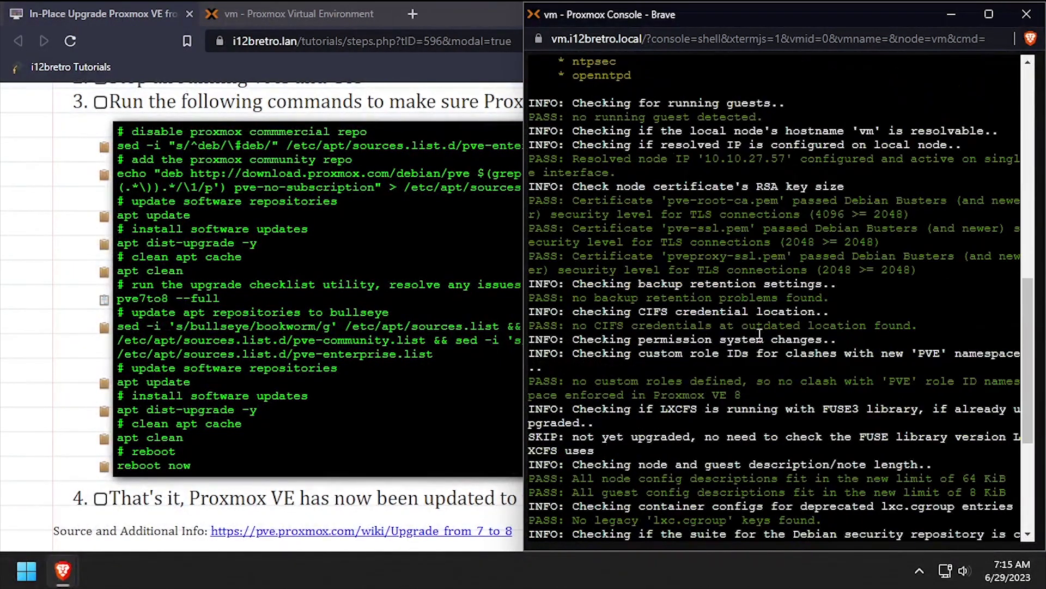
scroll(747, 336, down, 4)
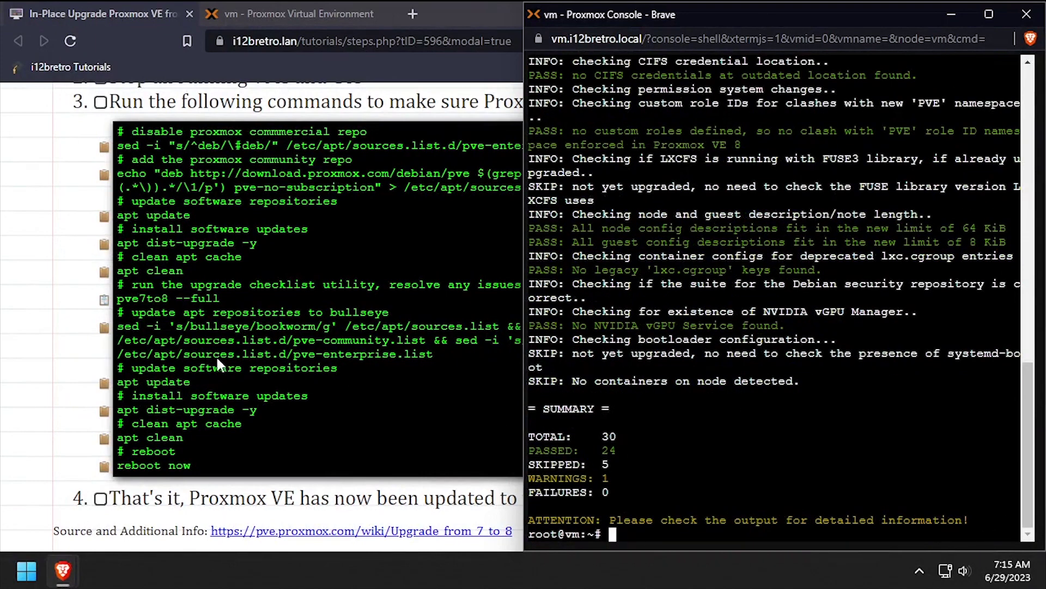
Rewrite the apt sources from bullseye to bookworm with the tutorial's sed command
click(107, 328)
key(alt+Tab)
text(clear)
key(Return)
key(ctrl+v)
key(Return)
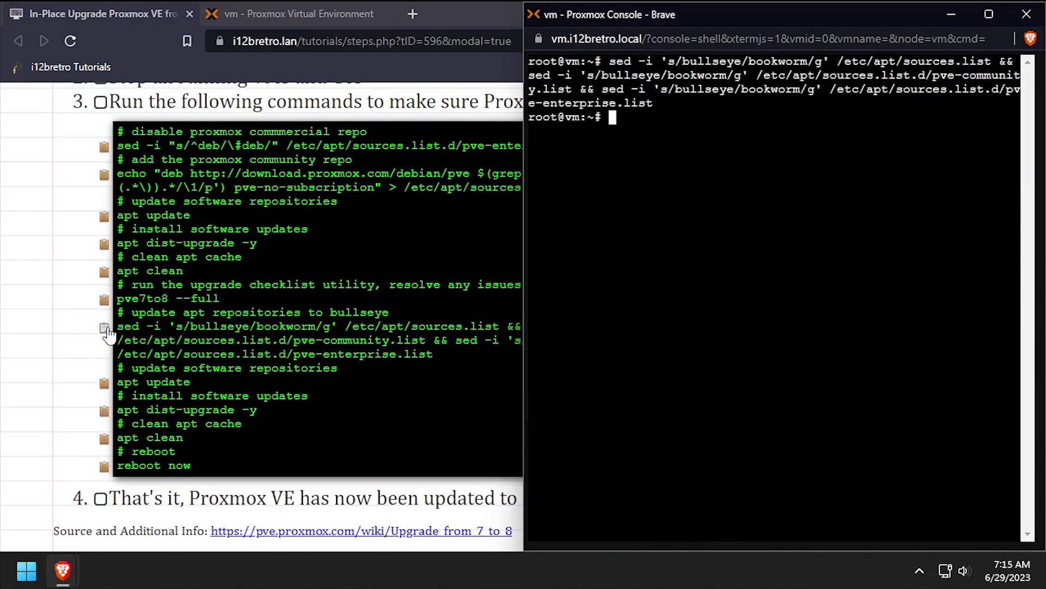
Run apt update against bookworm, which reports 633 upgradable packages
click(104, 383)
key(alt+Tab)
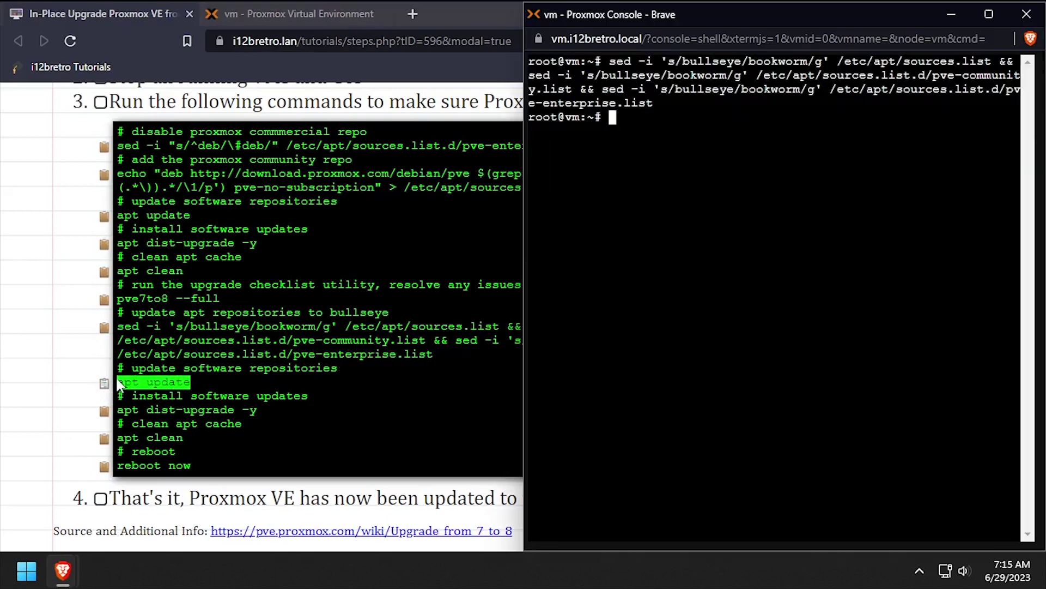
key(ctrl+v)
key(Return)
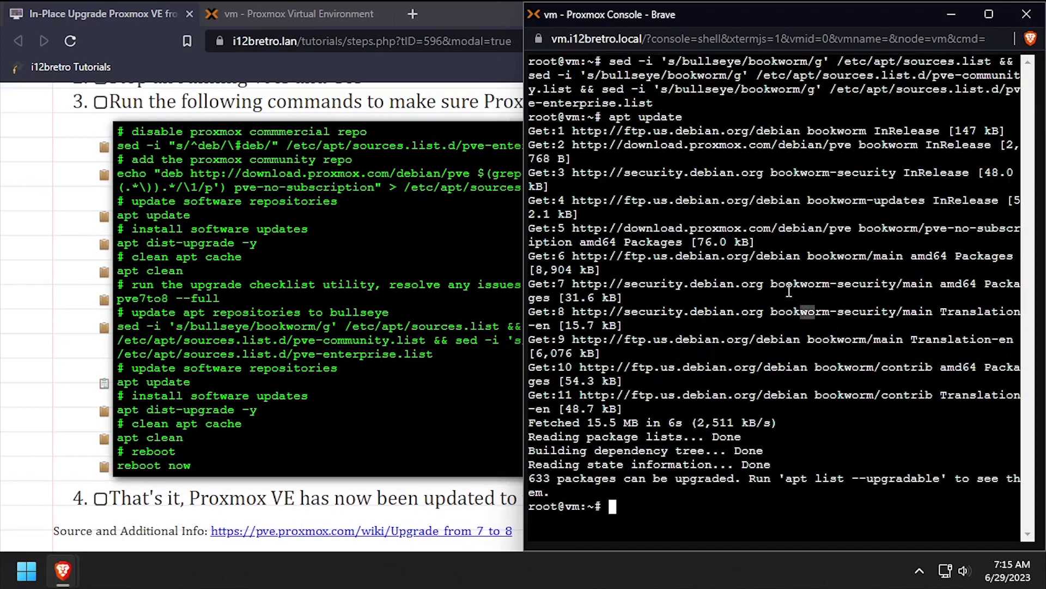
click(104, 411)
Run apt dist-upgrade -y, keeping the existing /etc/issue, openssh-server, lvm.conf and pve-enterprise.list configs
key(alt+Tab)
key(ctrl+v)
key(Return)
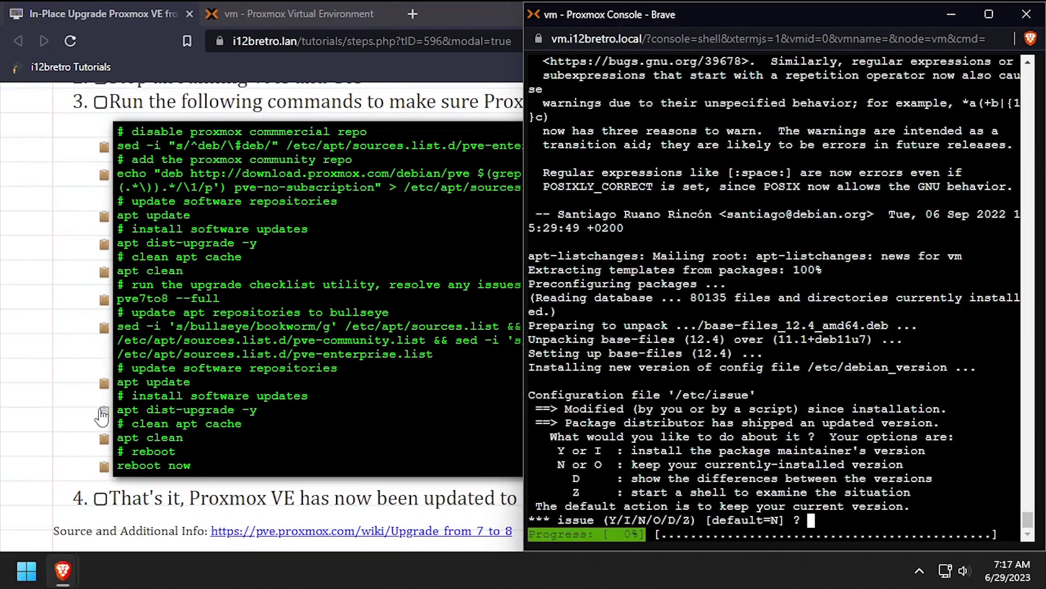
key(Return)
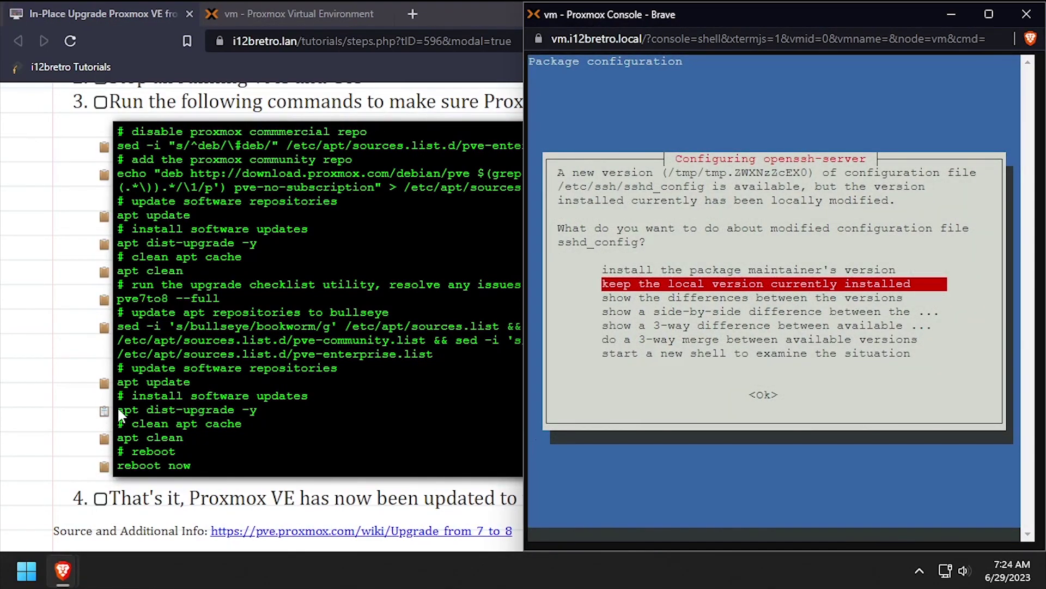
key(Return)
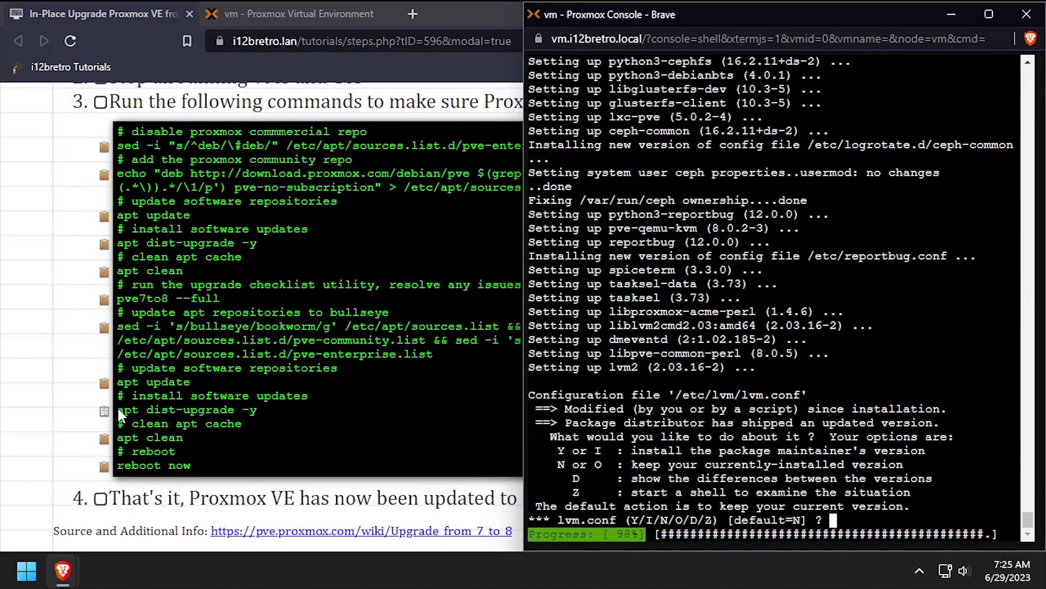
key(Return)
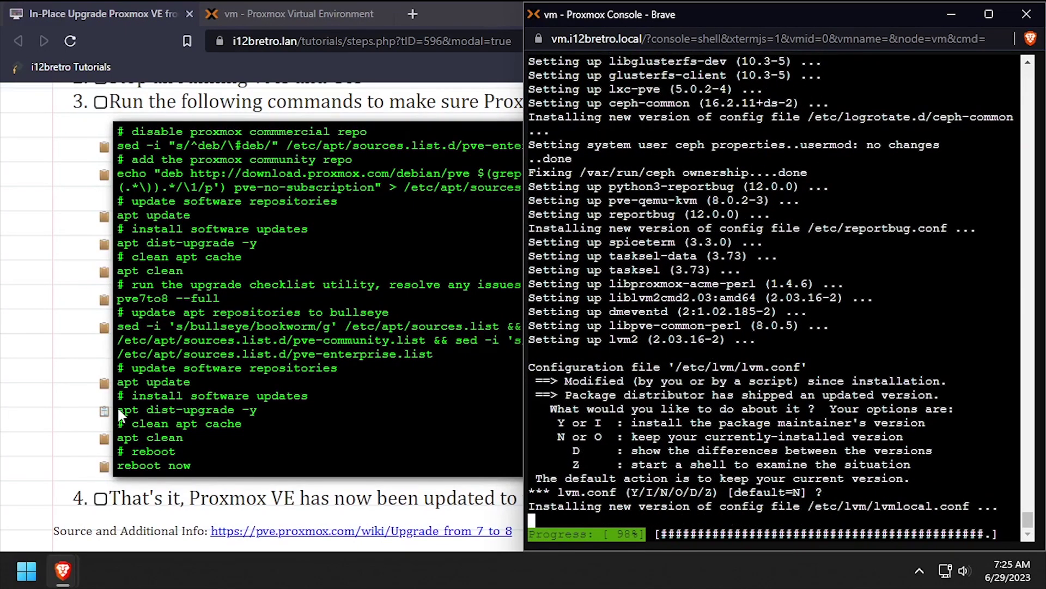
key(Return)
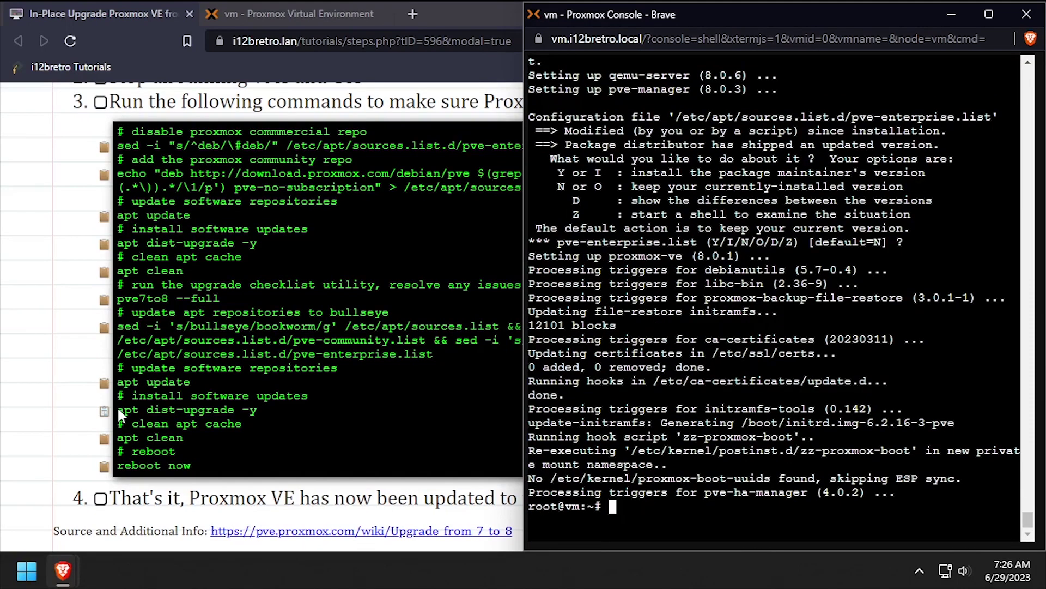
Run 'apt clean' in the host console to clear the apt cache again
click(102, 441)
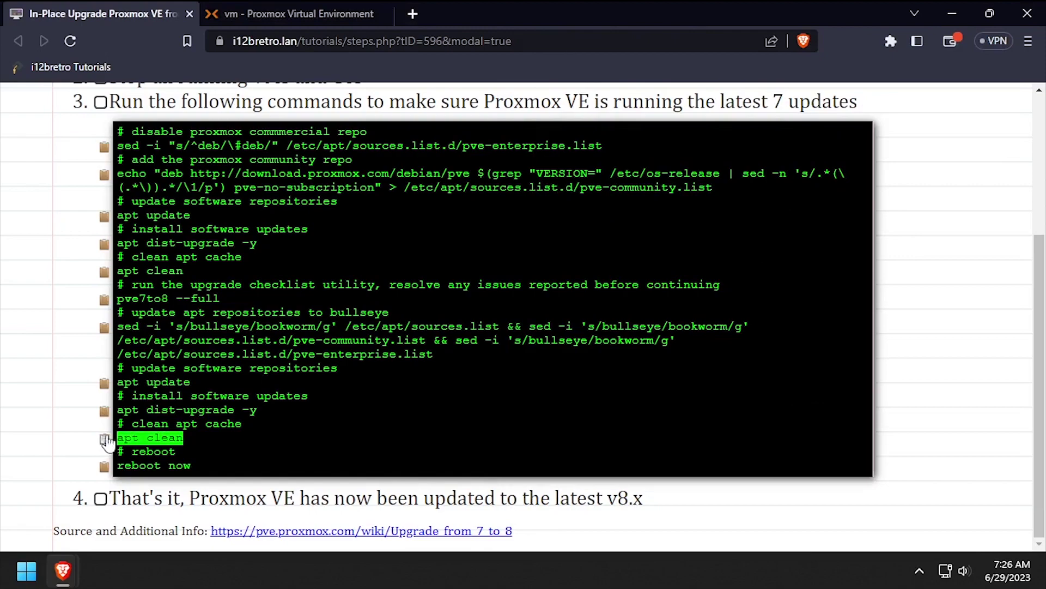
key(alt+Tab)
key(ctrl+v)
key(Return)
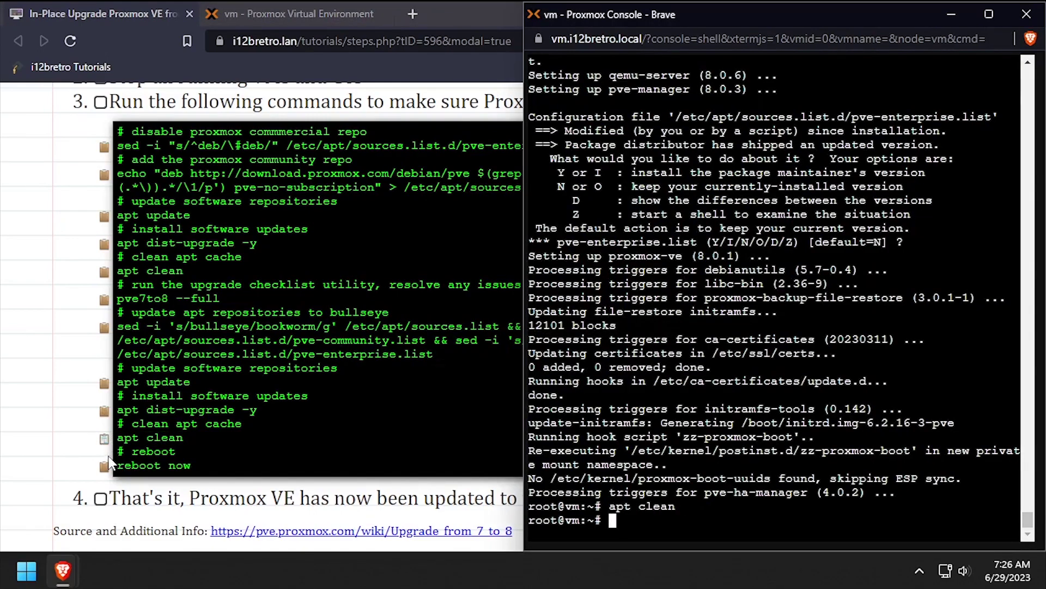
Reboot the host with 'reboot now' and close the console window
click(104, 465)
key(alt+Tab)
key(ctrl+v)
key(Return)
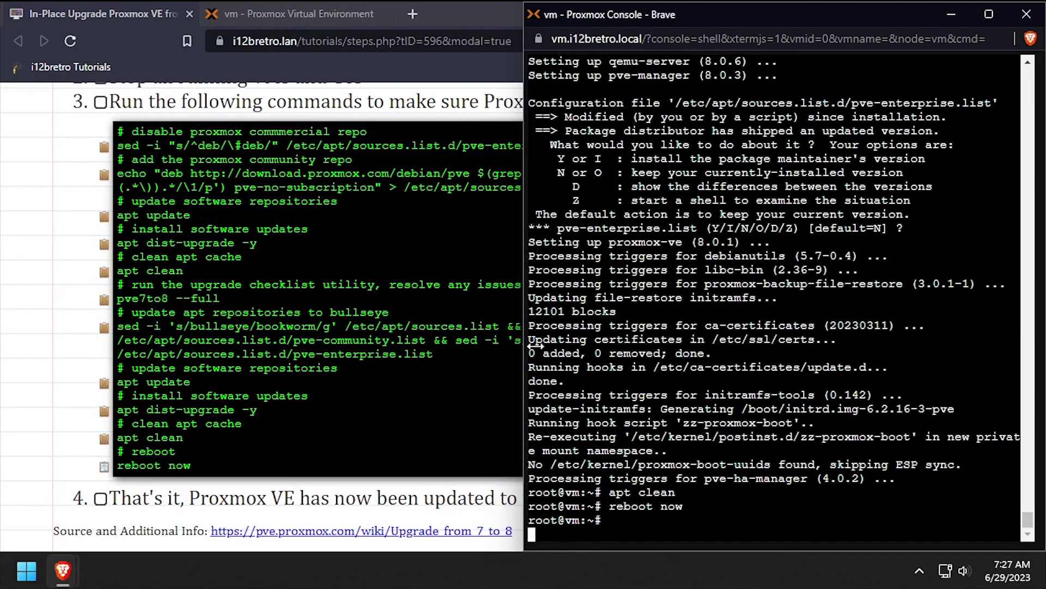
click(1026, 15)
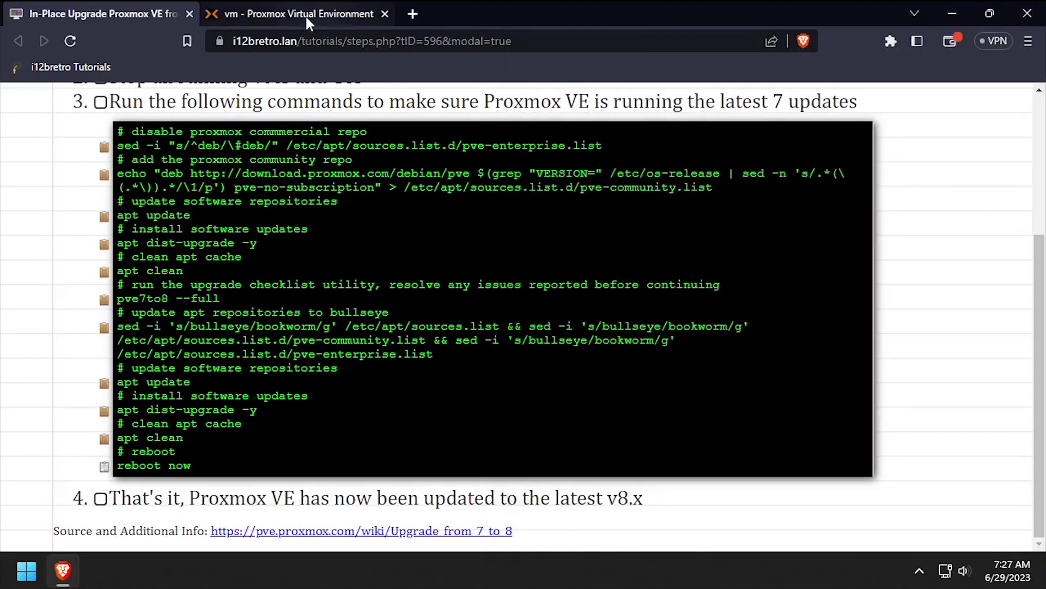
Reload the Proxmox web UI tab to see the node summary report pve-manager 8.0.3
click(302, 13)
click(70, 42)
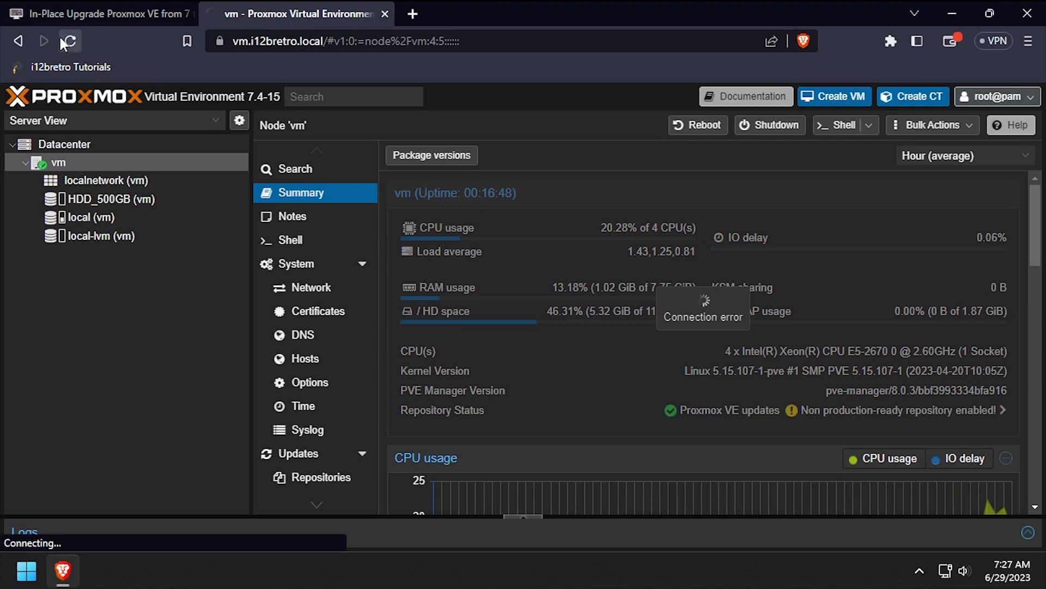